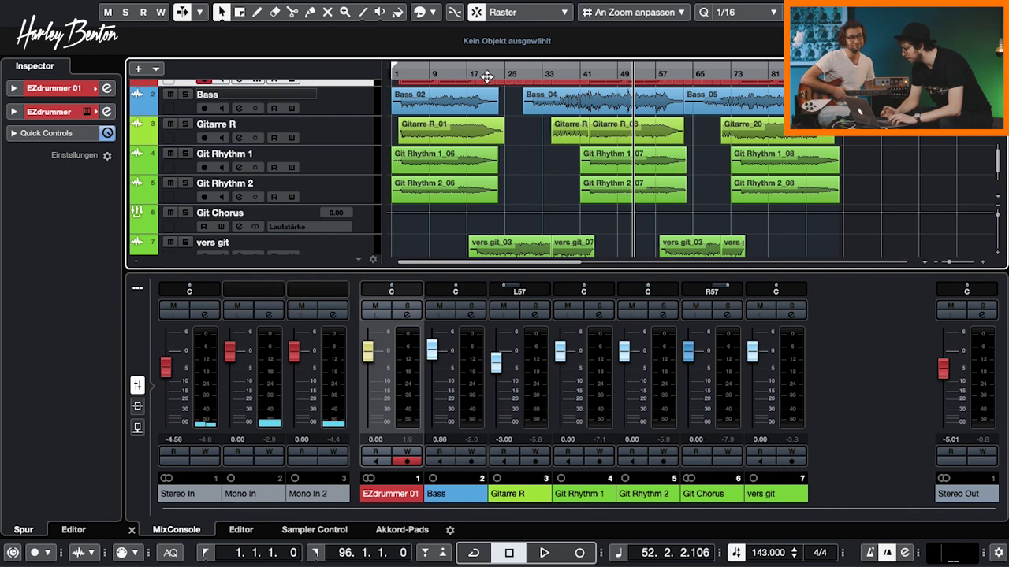
Play the arrangement from bar 22
scroll(511, 95, "up", 2)
left_click_drag(502, 73, 490, 73)
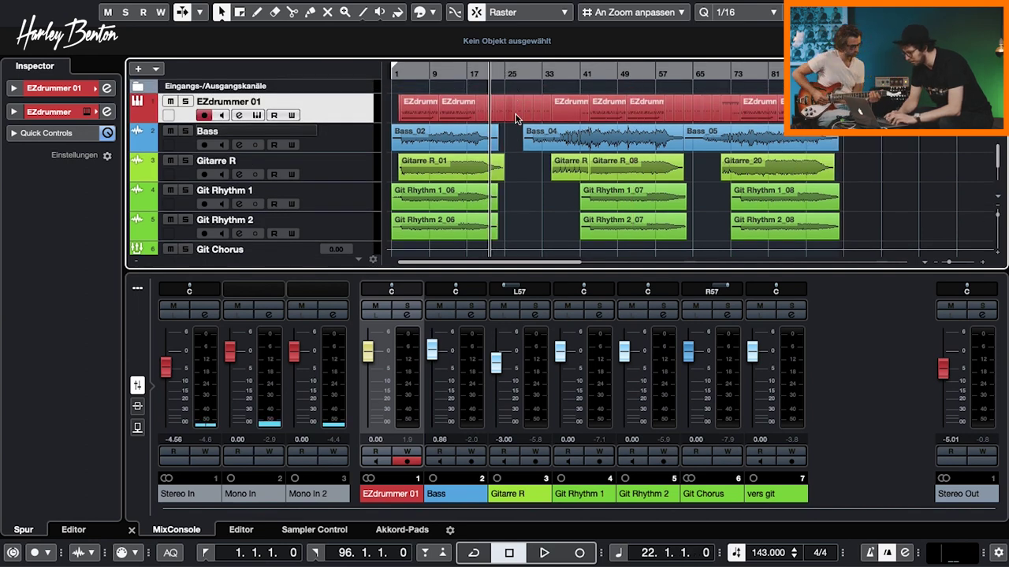
key("space")
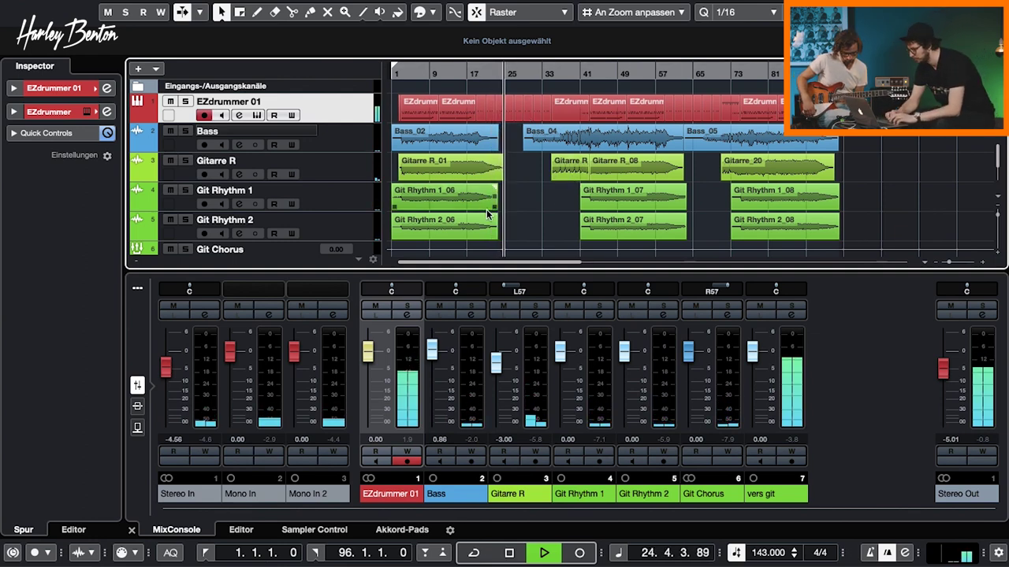
Add two stereo audio tracks named 12string with input Stereo In and output Stereo Out, and stop playback
scroll(493, 214, "down", 3)
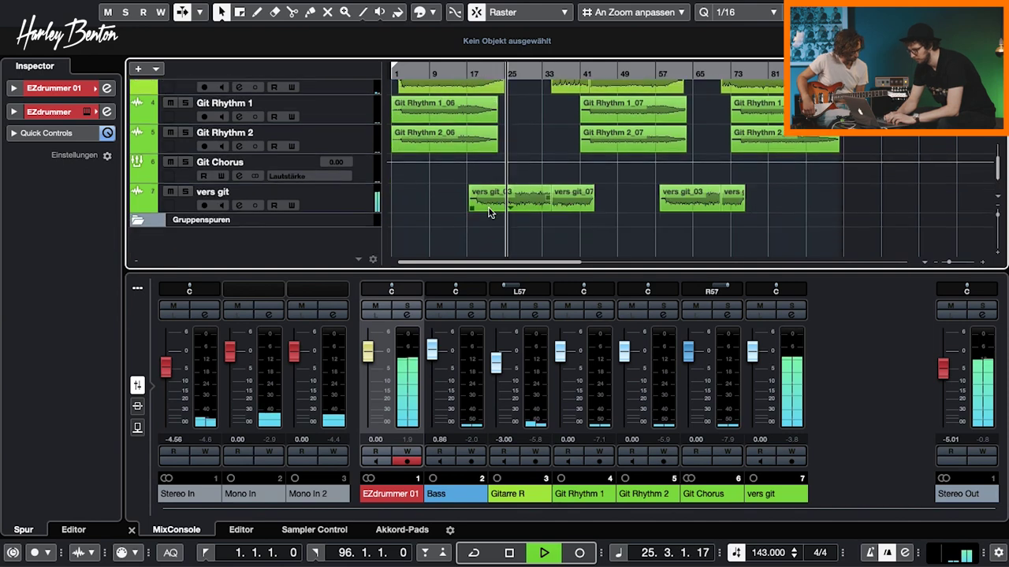
right_click(298, 241)
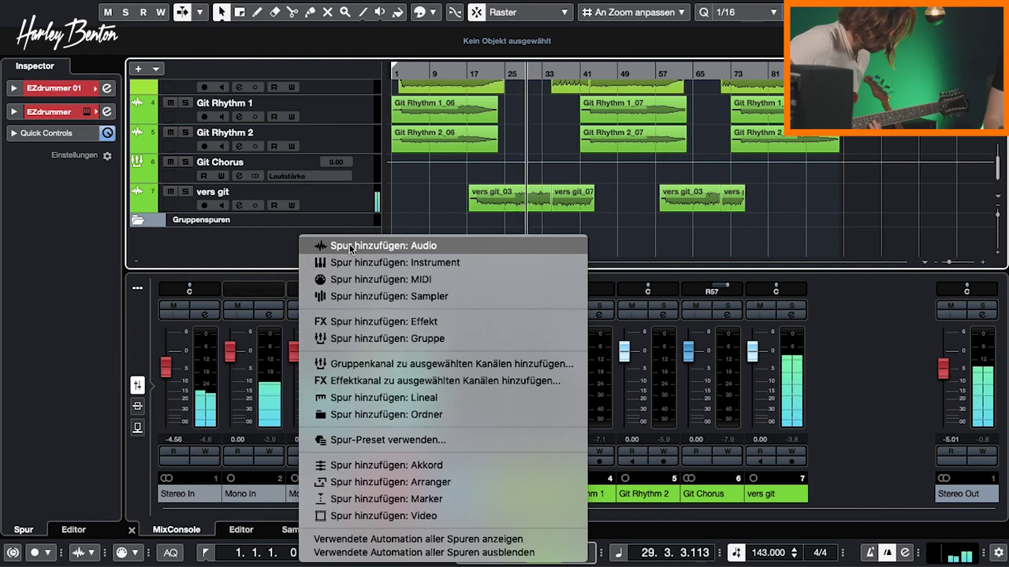
key("Escape")
double_click(349, 249)
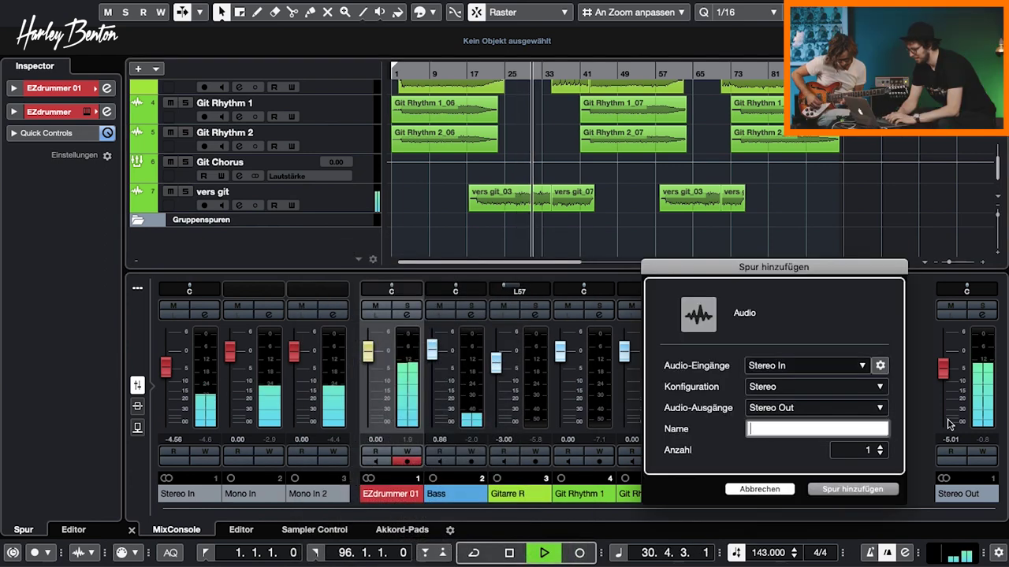
left_click(881, 447)
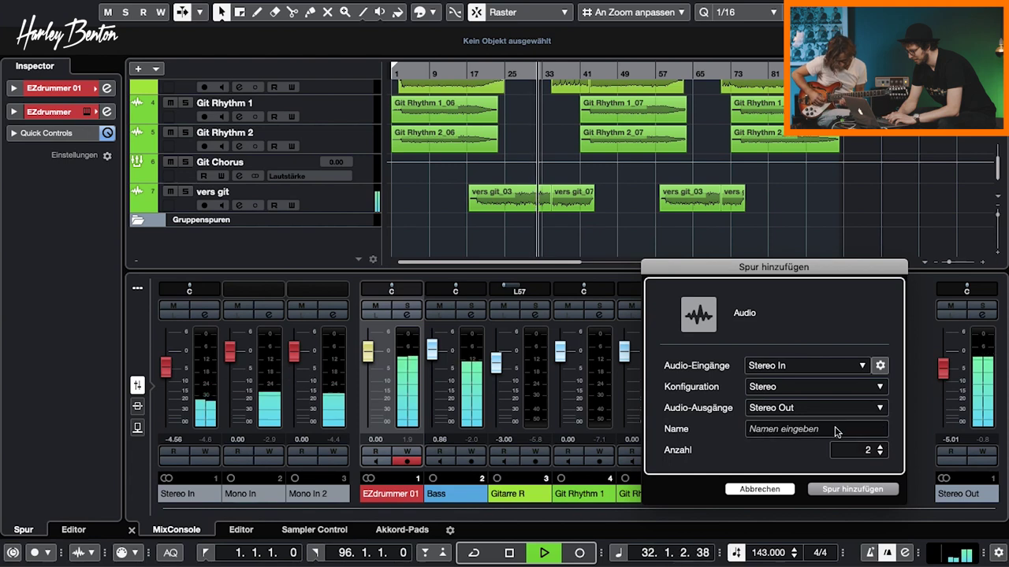
left_click(804, 434)
type("12string")
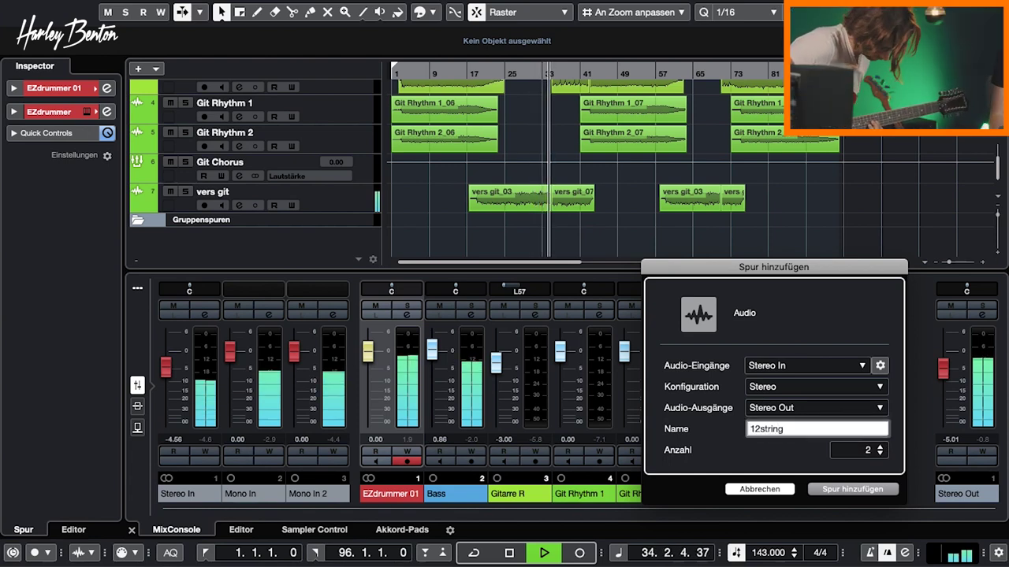
left_click(852, 490)
key("space")
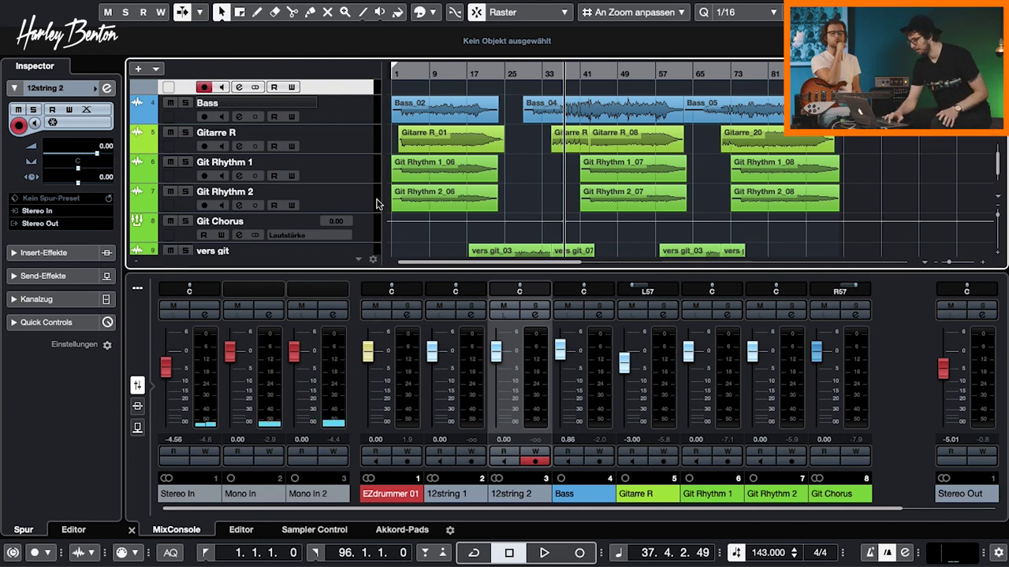
Move the 12string 1 and 12string 2 tracks directly below the Bass track
scroll(309, 191, "down", 2)
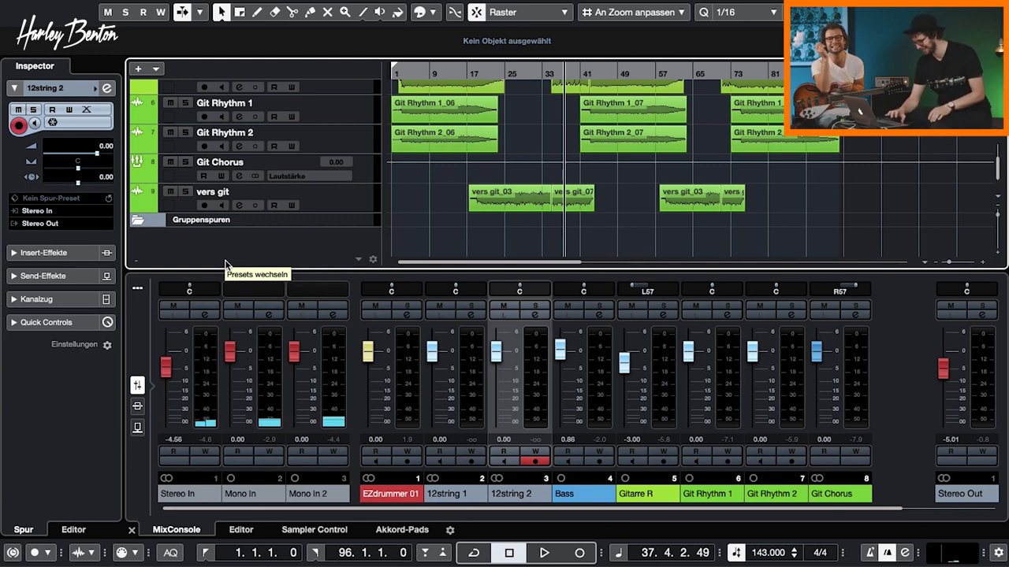
scroll(271, 251, "up", 5)
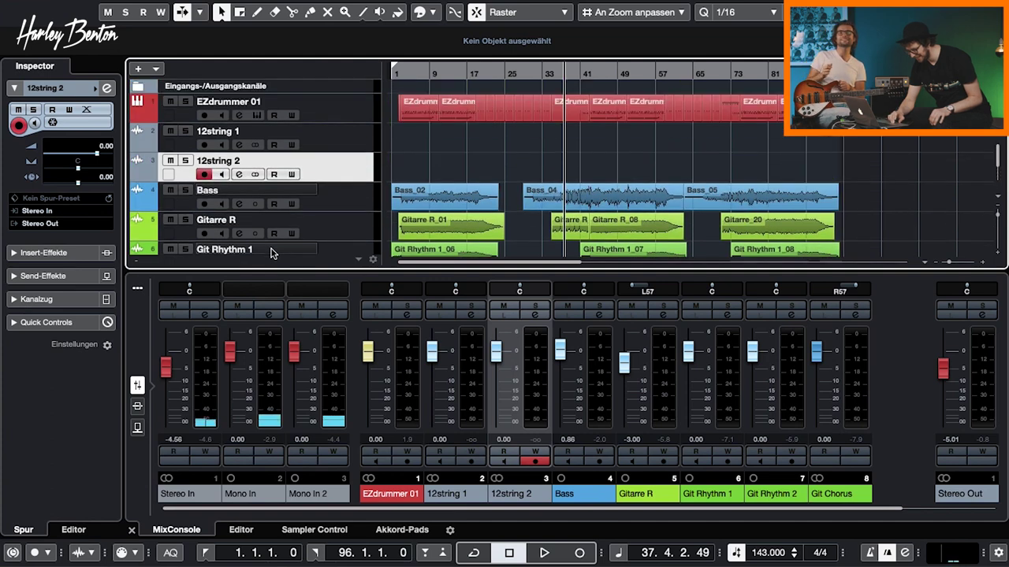
left_click(364, 134)
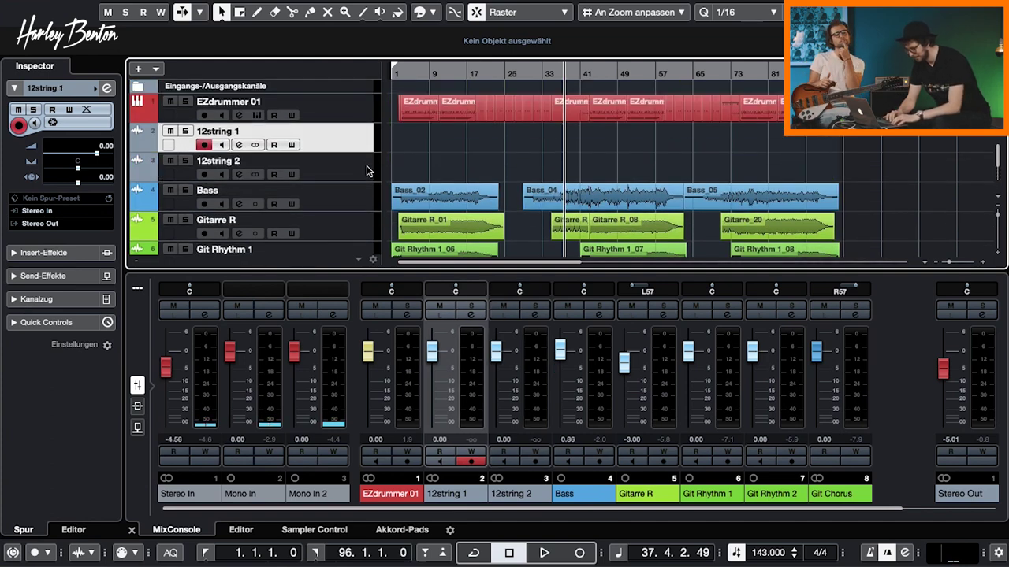
left_click(366, 170, "shift")
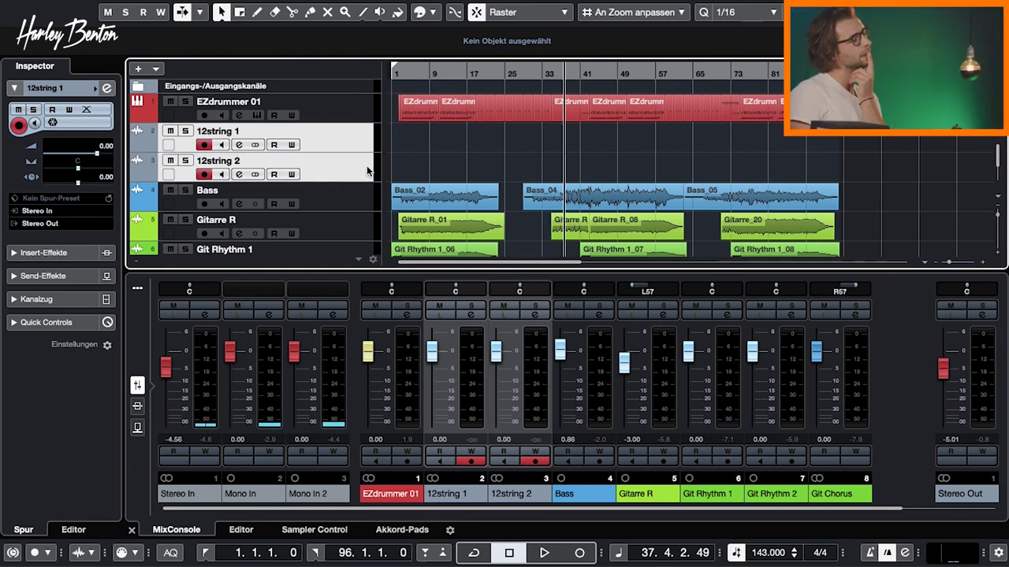
left_click_drag(366, 165, 344, 204)
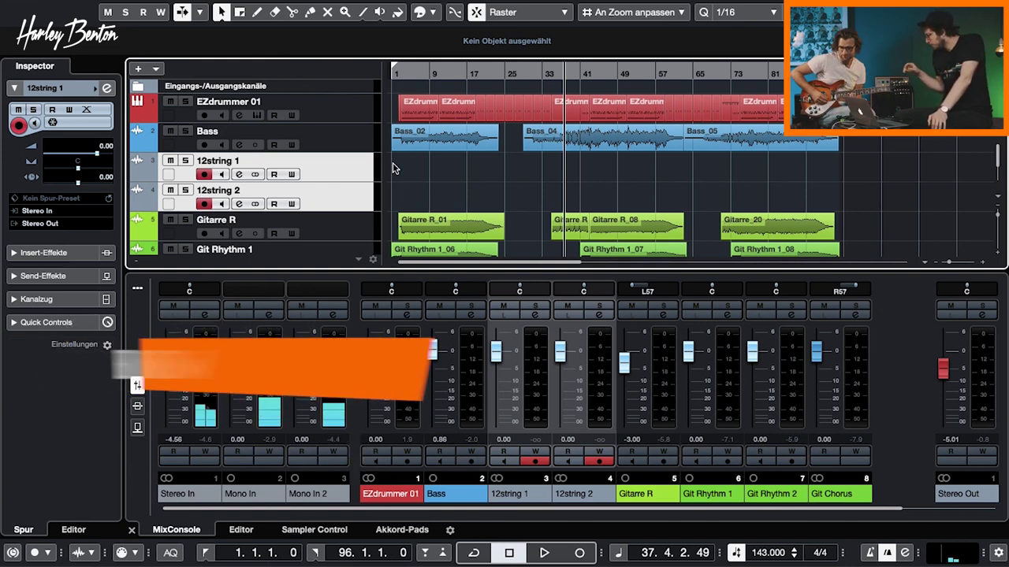
Start playback at bar 17 and record a take on both 12string tracks, stopping near the end of bar 23
left_click(500, 72)
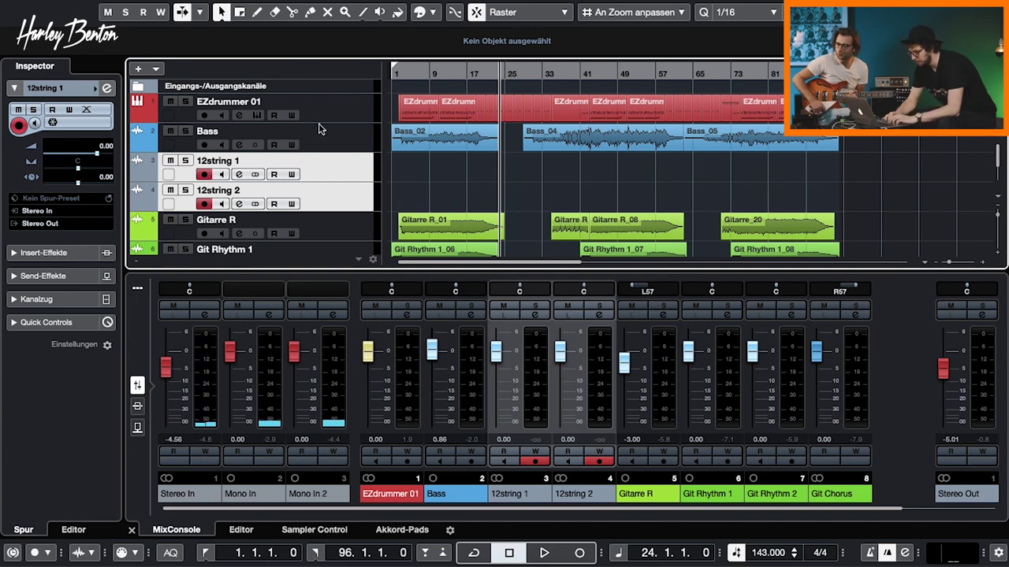
left_click_drag(477, 75, 474, 100)
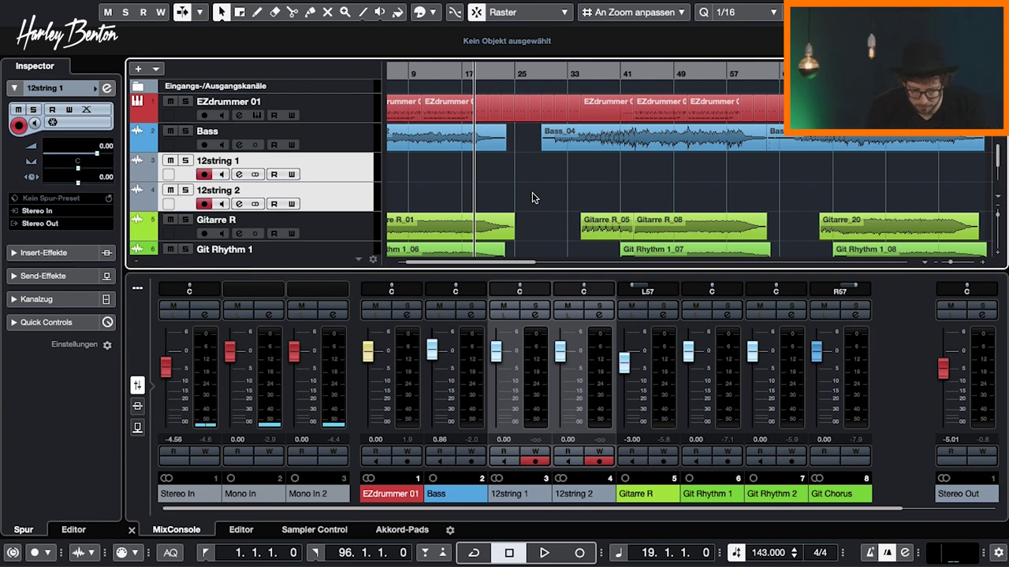
left_click(465, 74)
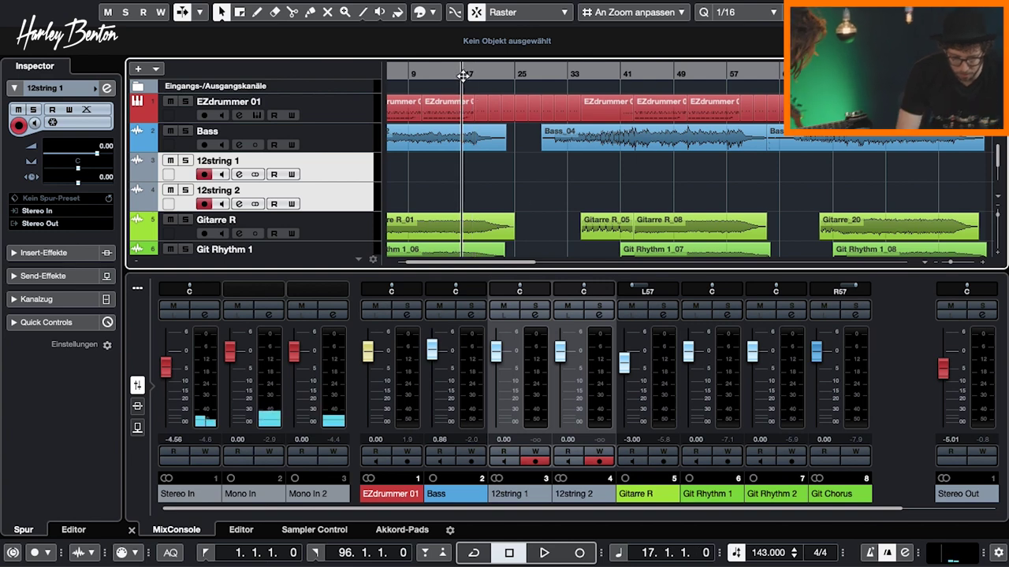
key("space")
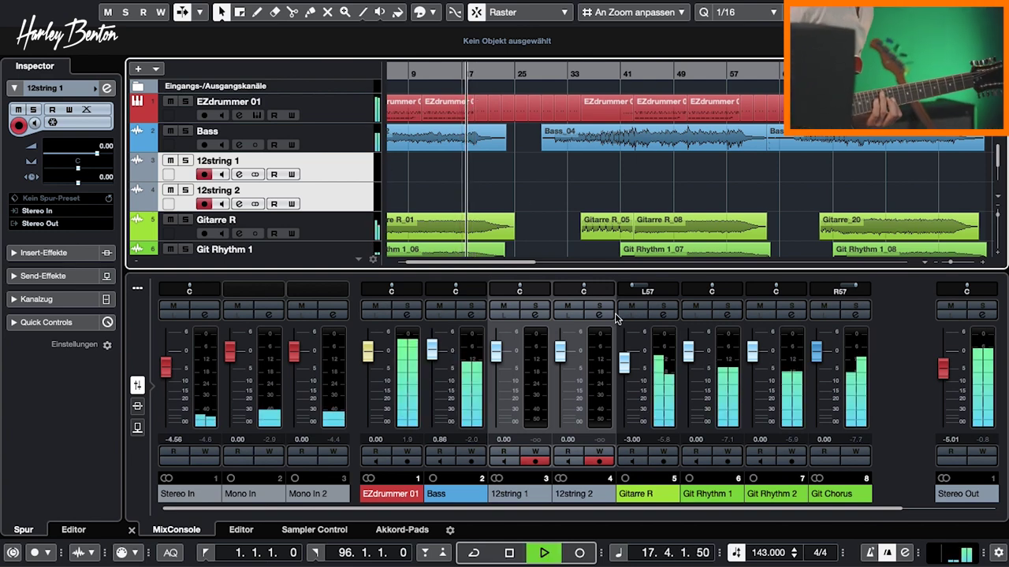
key("KP_Multiply")
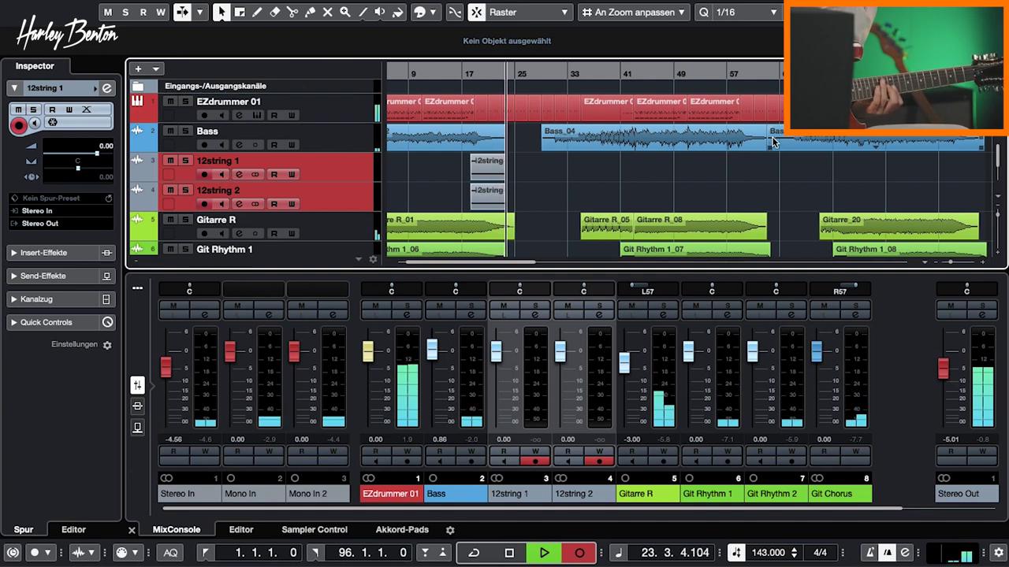
key("space")
Set the input of 12string 1 to Mono In and the input of 12string 2 to Mono In 2
left_click(349, 179)
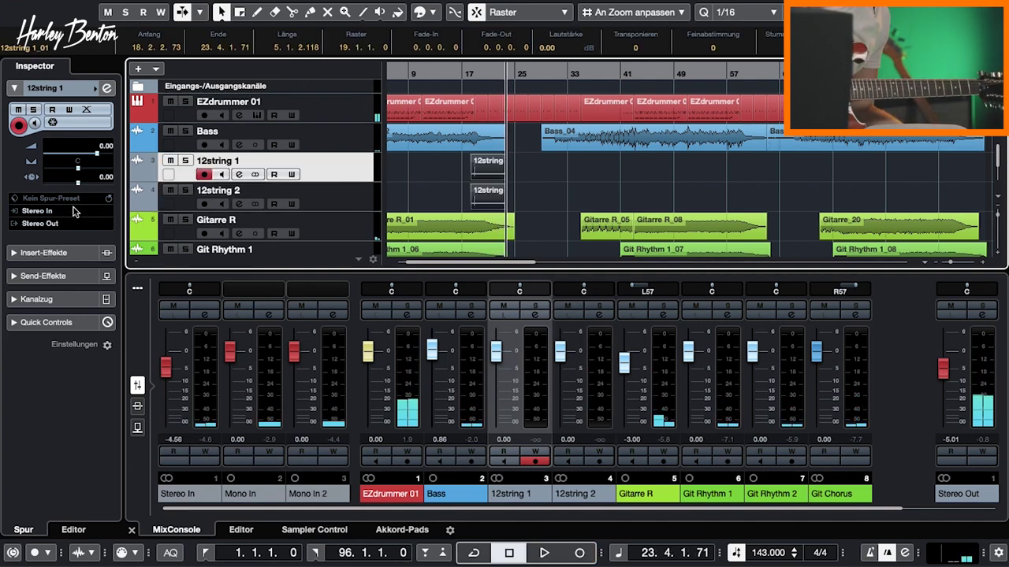
left_click(37, 211)
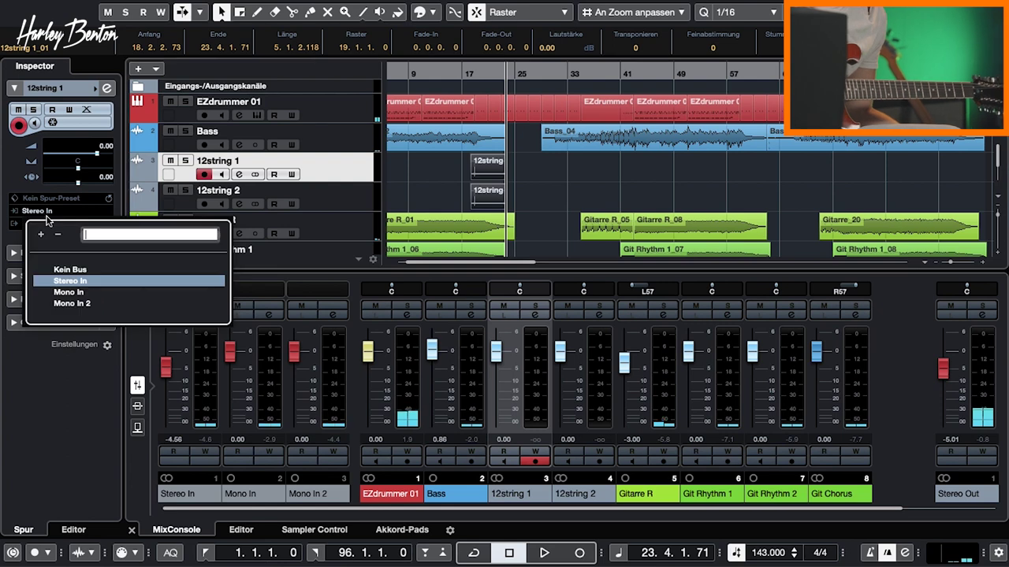
left_click(77, 293)
left_click(342, 200)
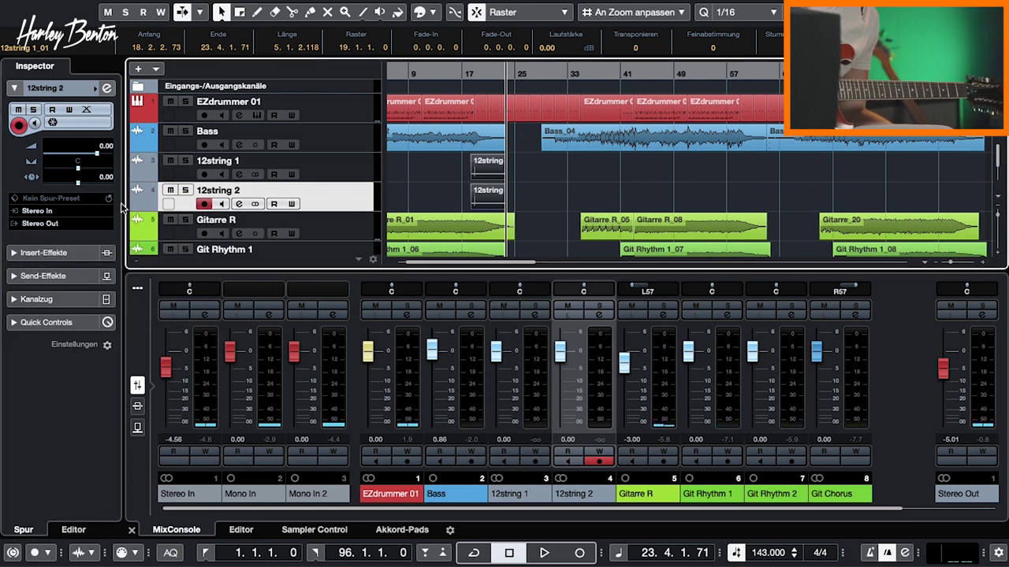
left_click(32, 213)
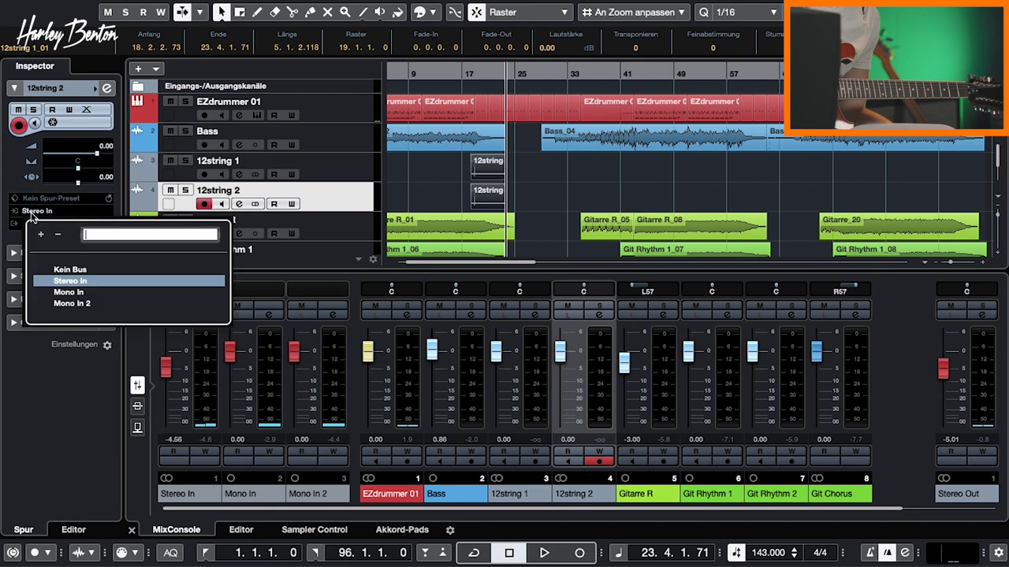
left_click(75, 304)
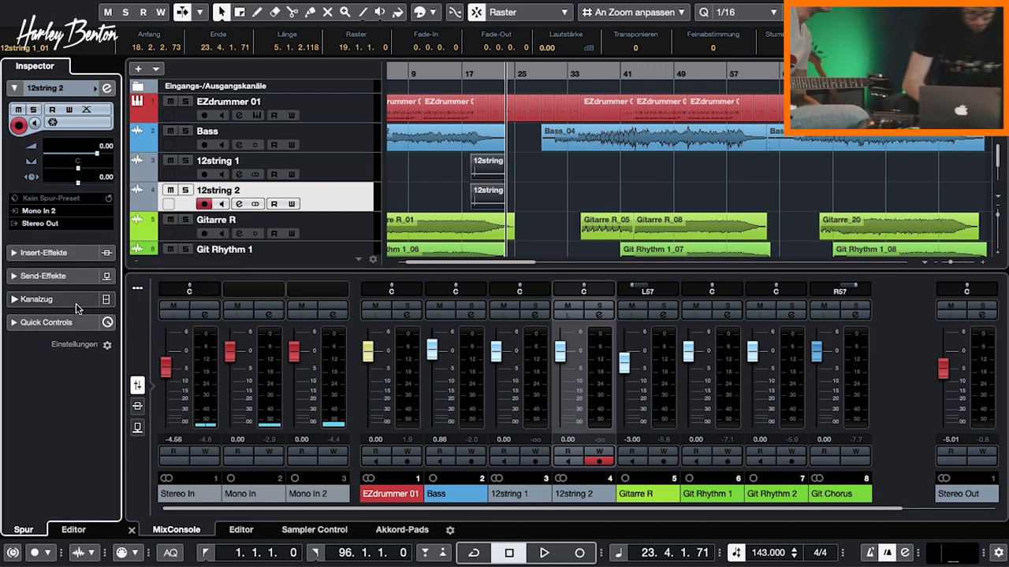
Delete the first 12string takes and record new ones on both tracks from bar 19 to about bar 36
key("Delete")
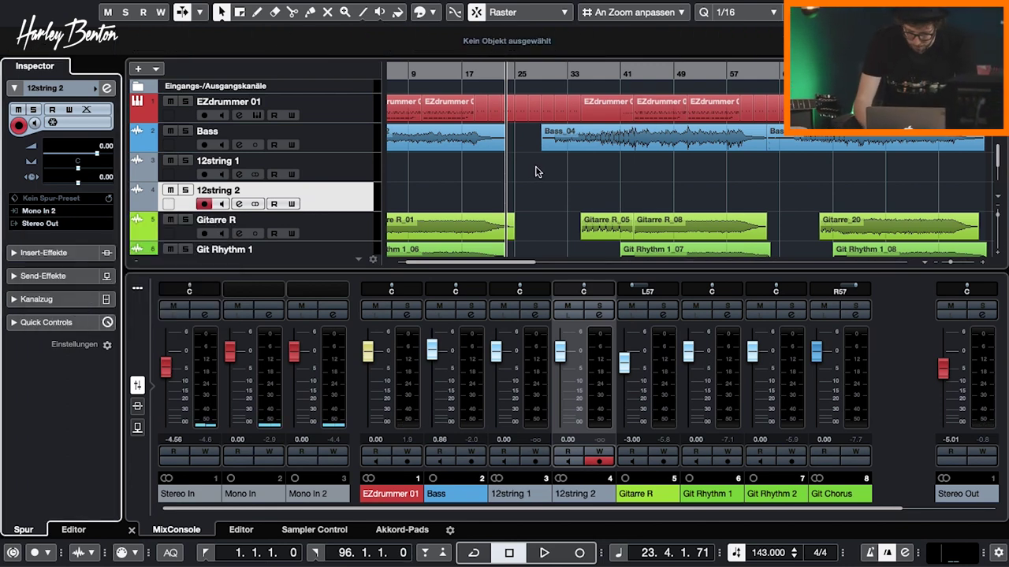
key("g")
key("g")
key("g")
key("g")
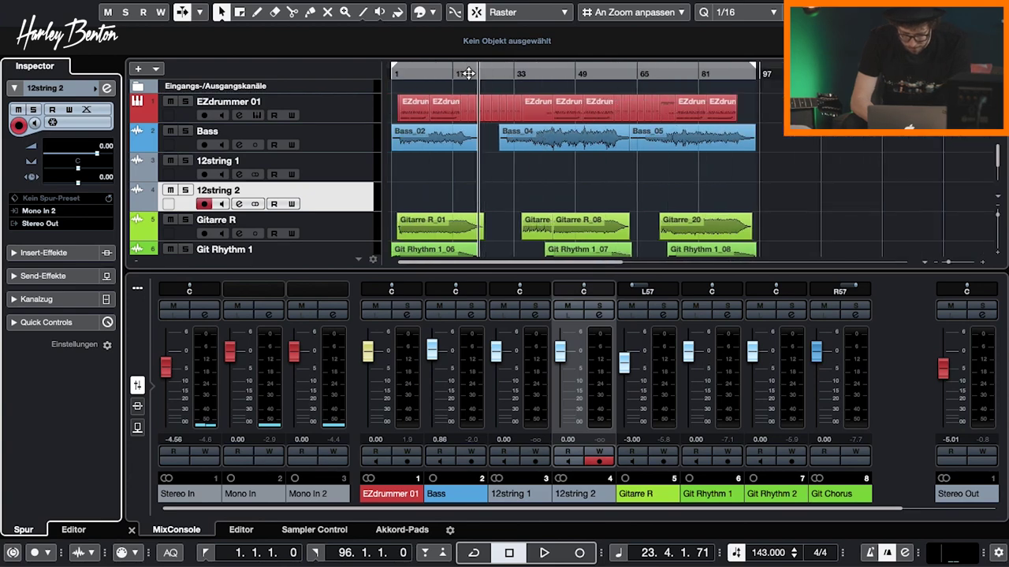
key("h")
key("h")
key("h")
key("h")
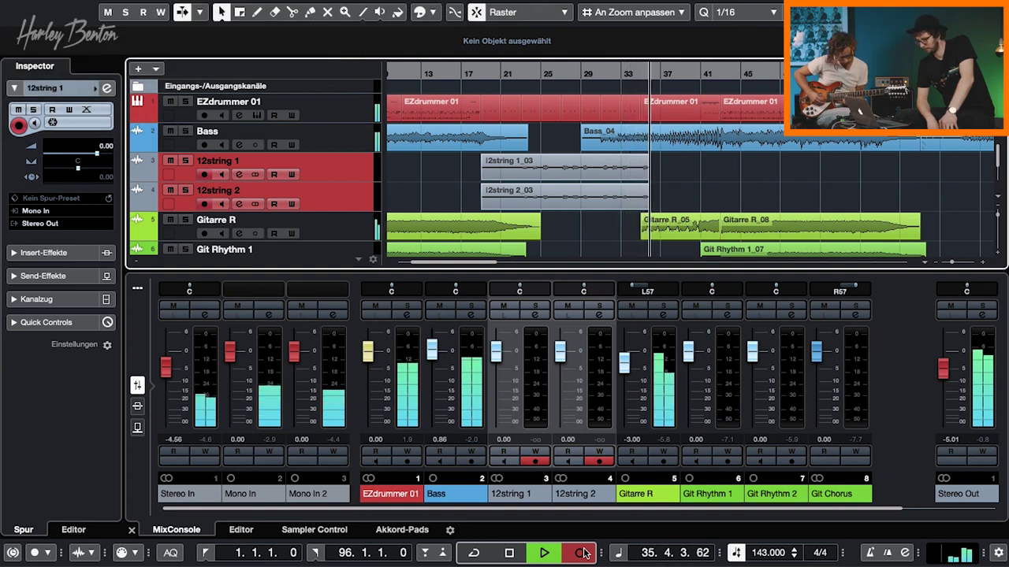
left_click(581, 553)
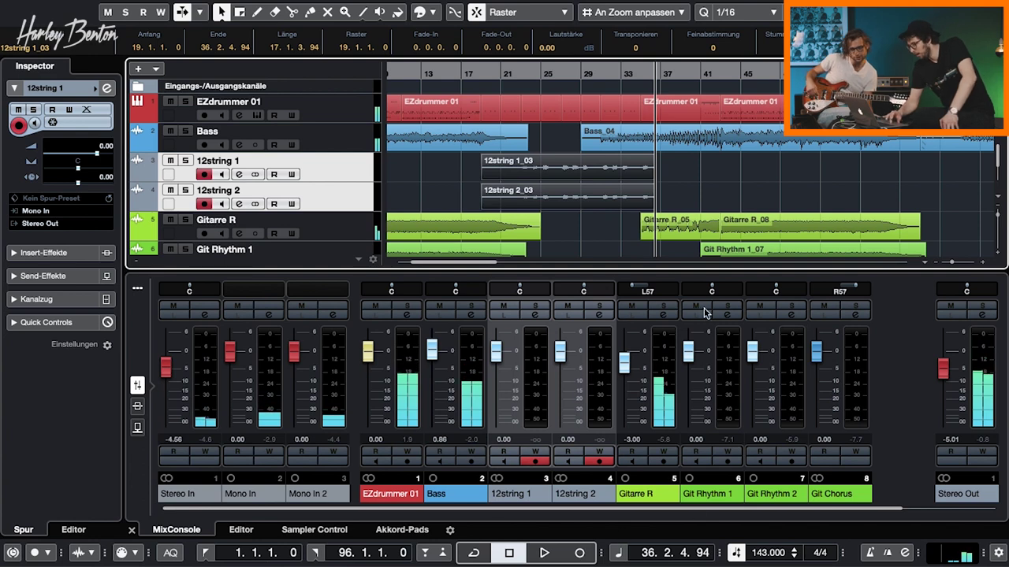
Trim both 12string clips to end at bar 35 and add a short fade-in and fade-out to each
left_click_drag(653, 207, 636, 207)
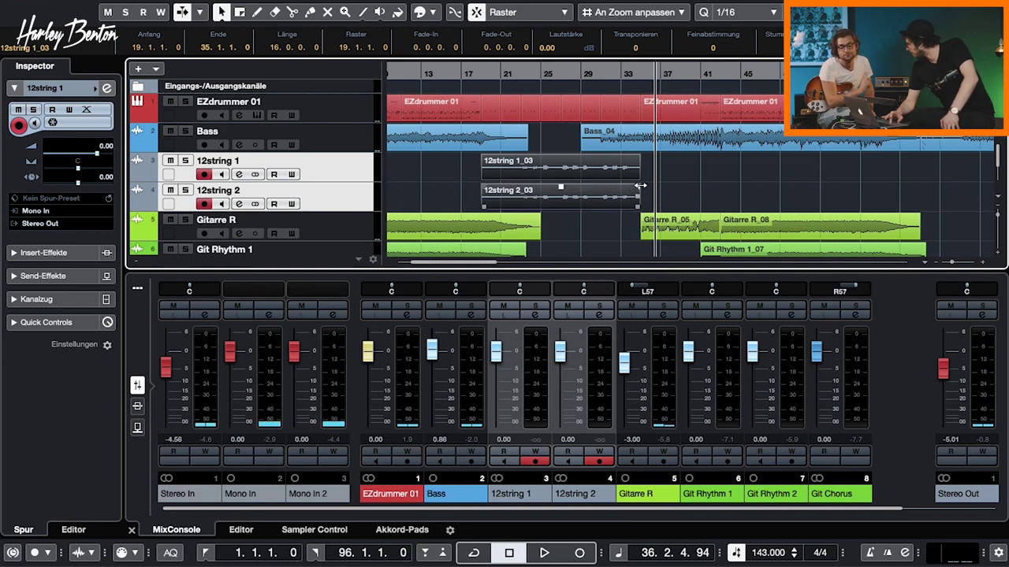
left_click(639, 186)
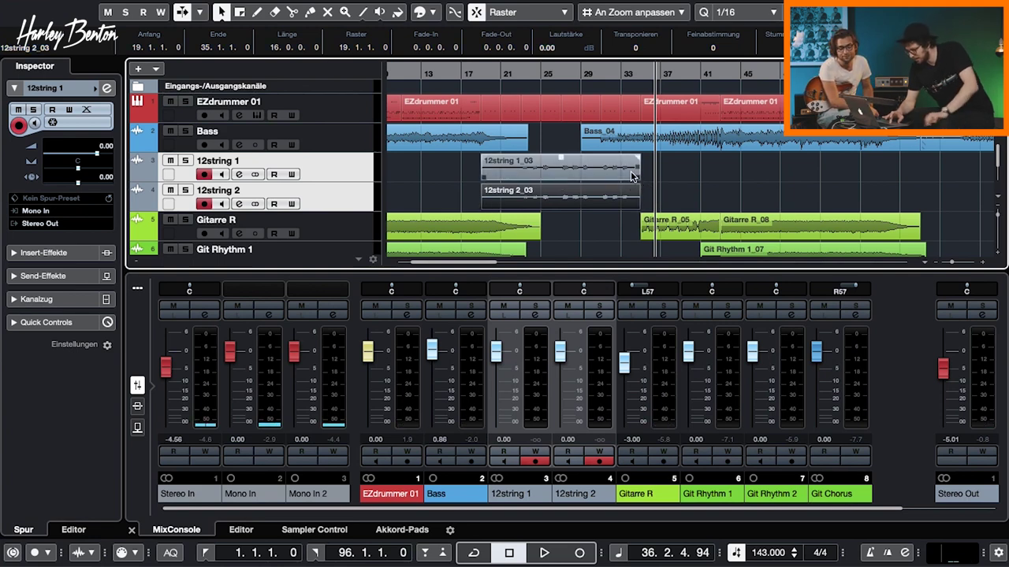
left_click(633, 179)
left_click_drag(639, 186, 633, 186)
left_click_drag(483, 157, 490, 155)
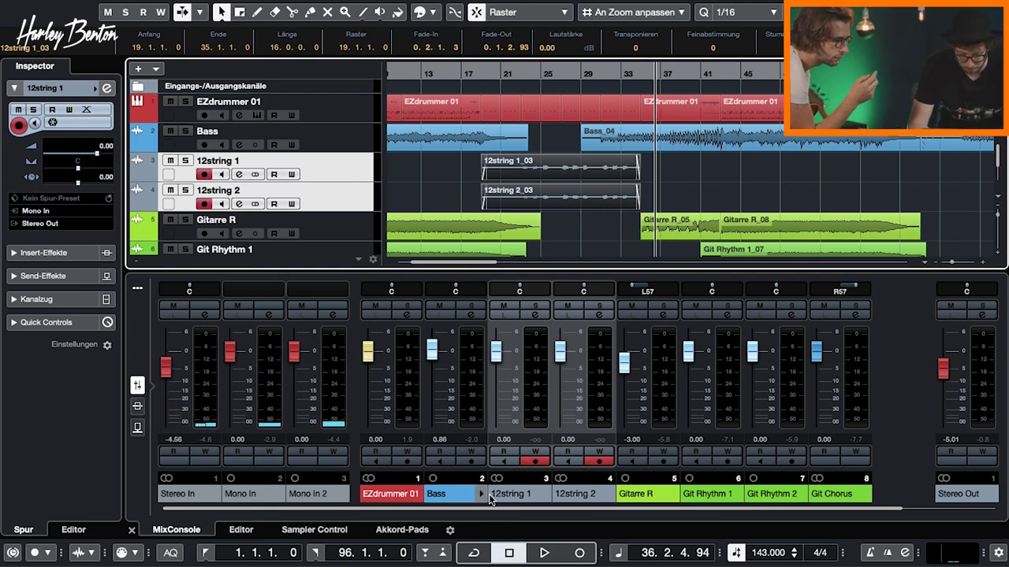
Play the new take from bar 19 and set the volume of both 12string clips to 5 dB
left_click(482, 76)
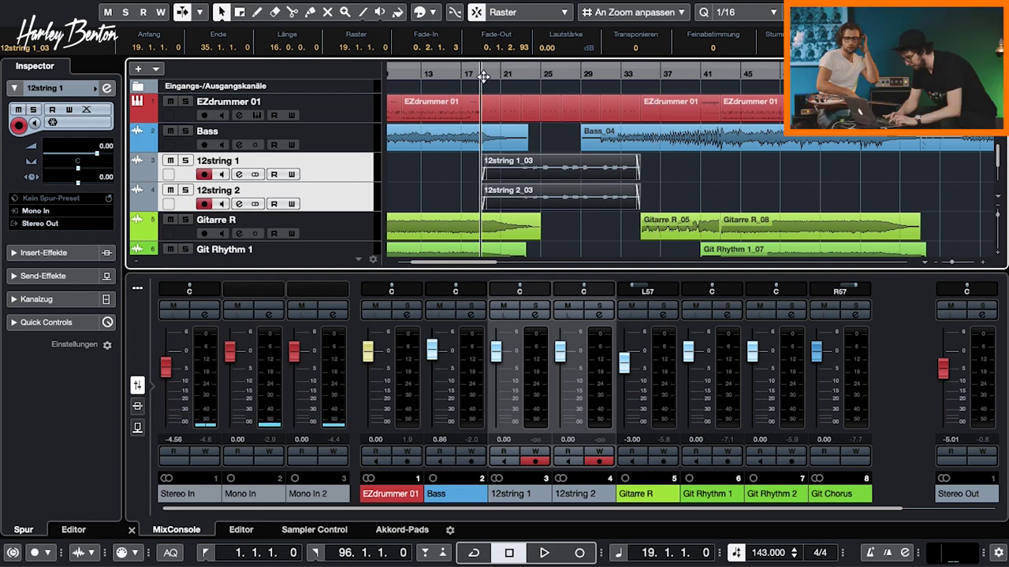
key("space")
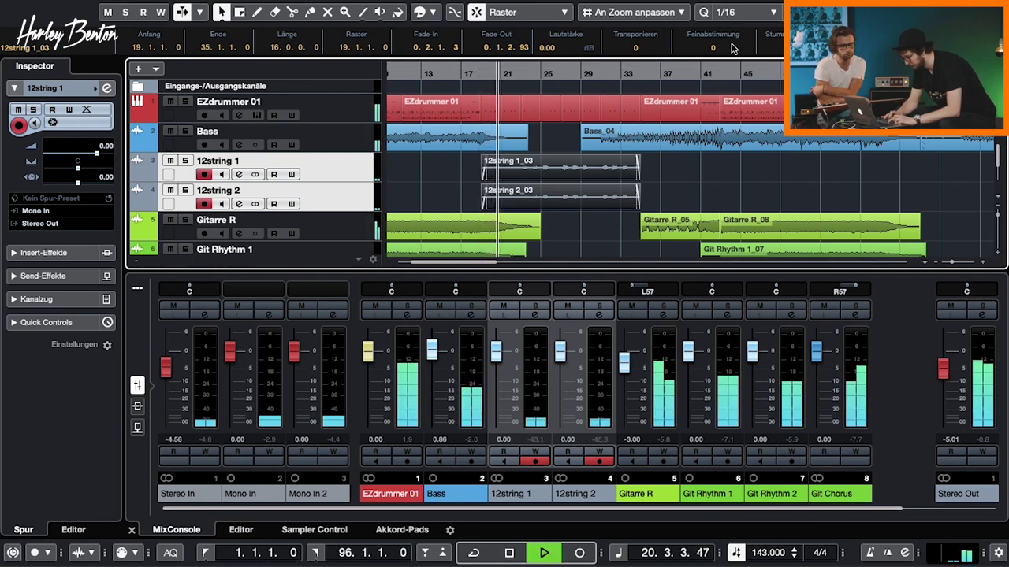
left_click(550, 48)
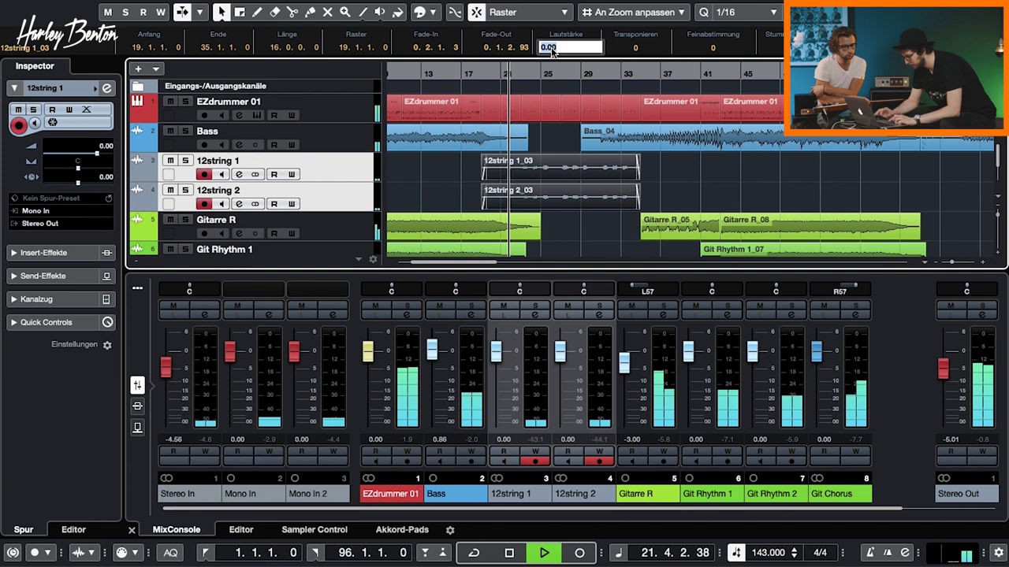
type("5")
key("Return")
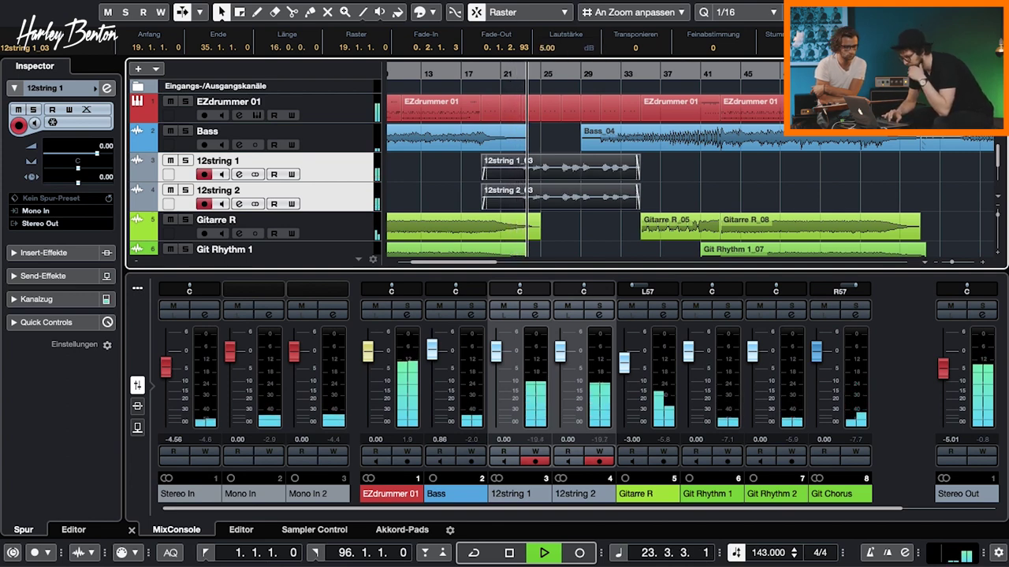
Set the volume of both 12string clips to 8 dB
left_click(556, 46)
type("8")
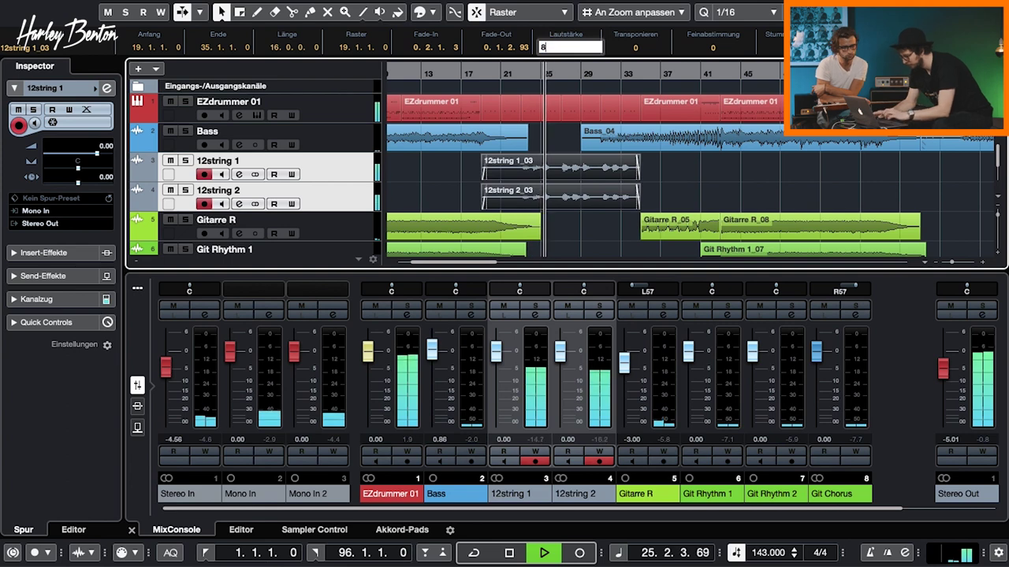
key("Return")
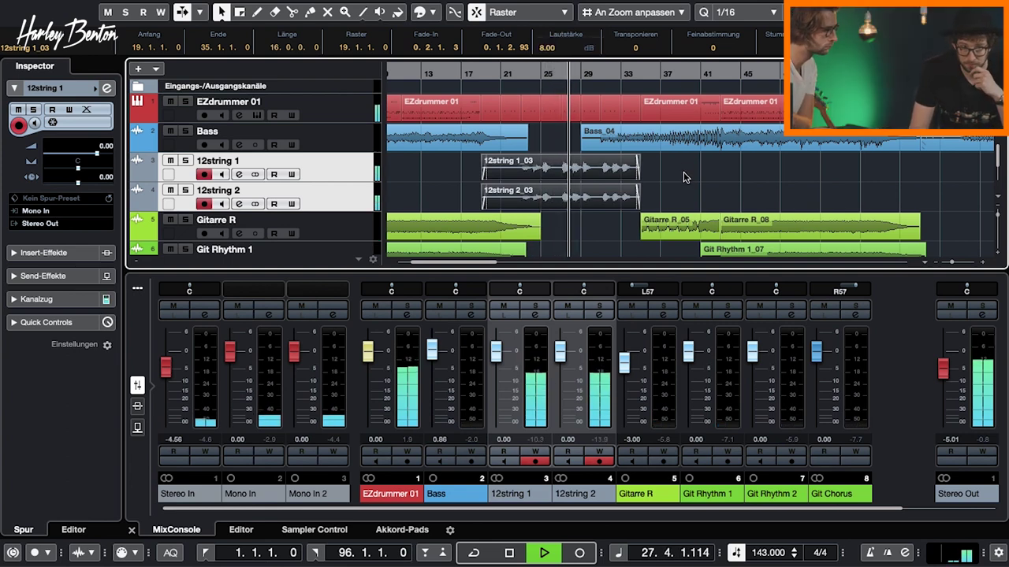
Pan 12string 1 to L52 and 12string 2 to R48
left_click_drag(584, 289, 598, 289)
left_click_drag(529, 300, 502, 292)
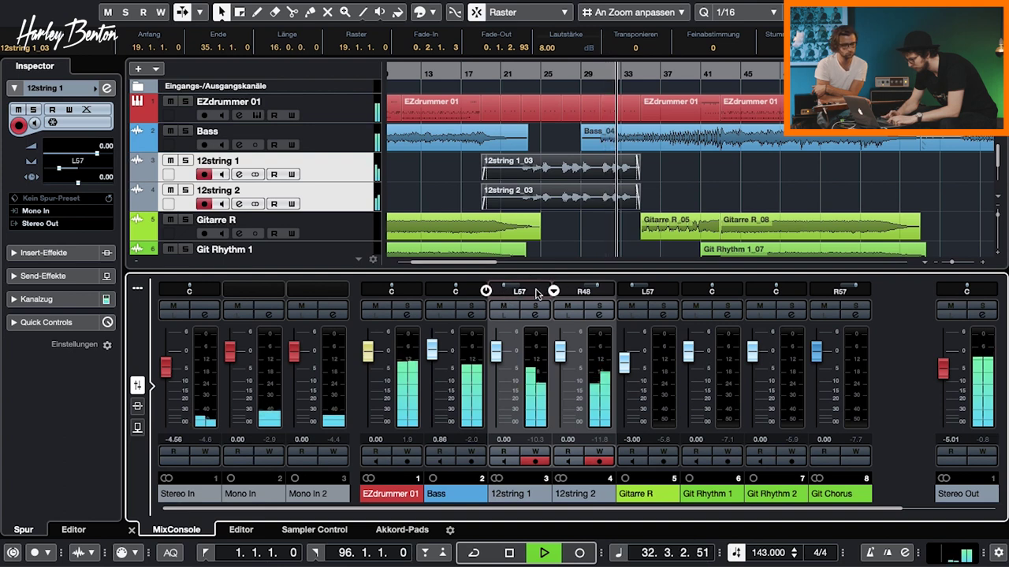
left_click_drag(505, 294, 517, 293)
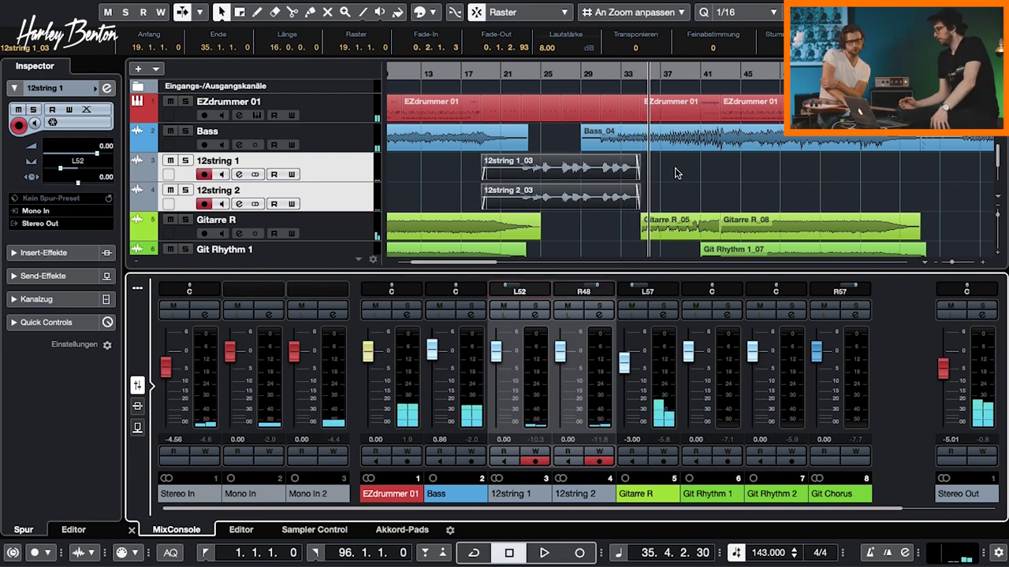
Record a second 12-string passage on both 12string tracks from bar 59 to about bar 75
key("g")
left_click(690, 182)
key("g")
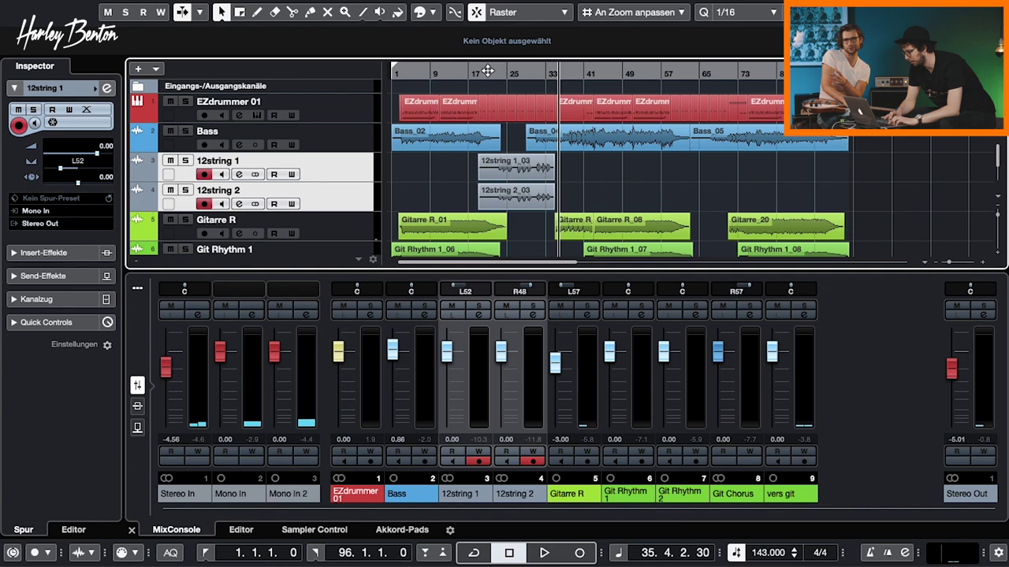
left_click_drag(678, 74, 669, 138)
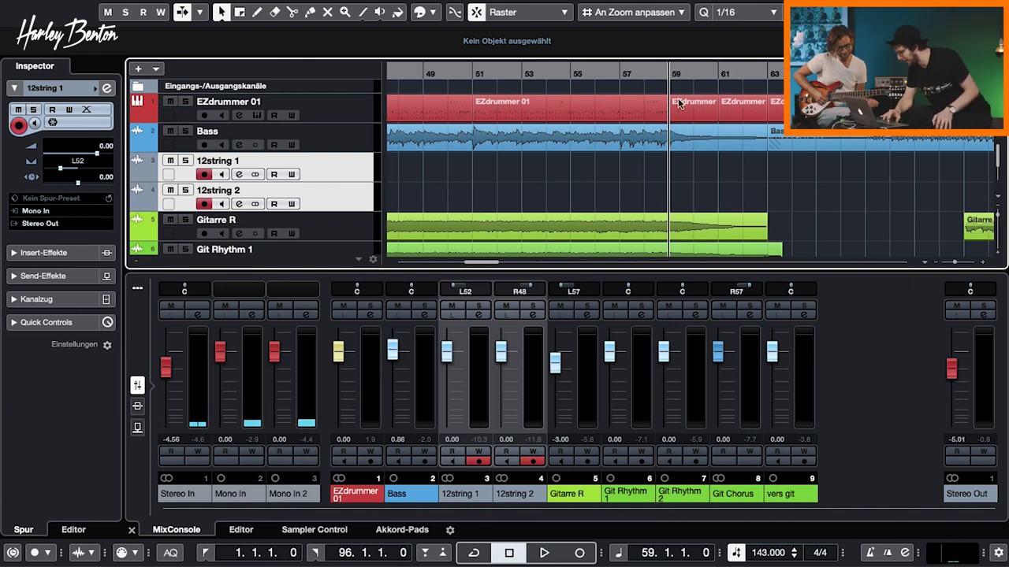
left_click(580, 553)
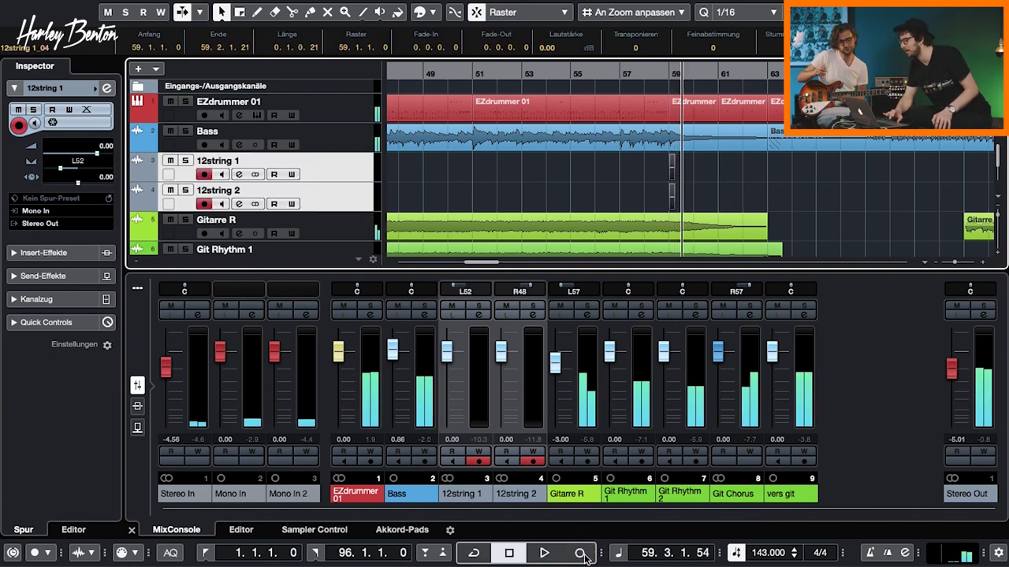
key("Delete")
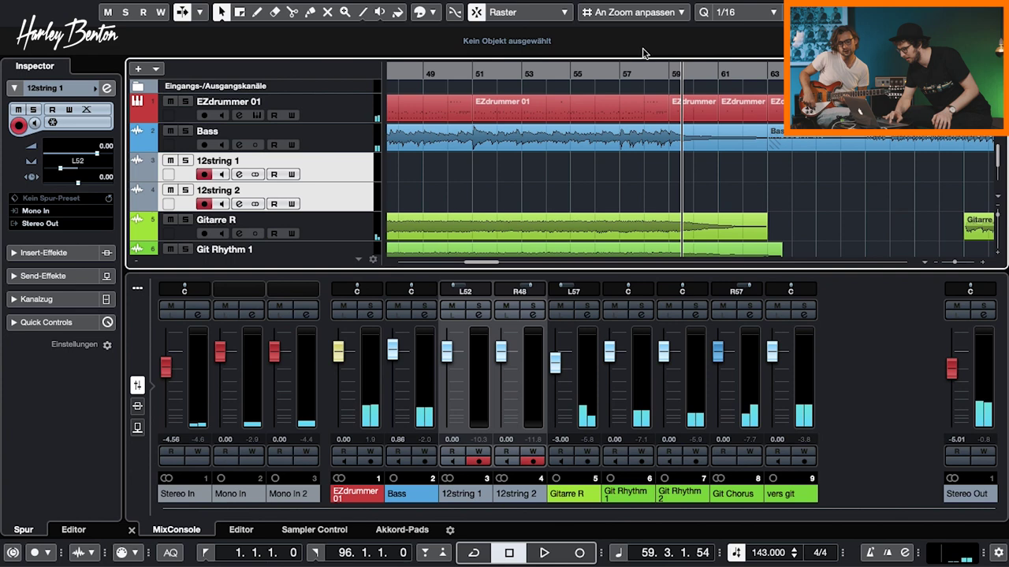
left_click(669, 74)
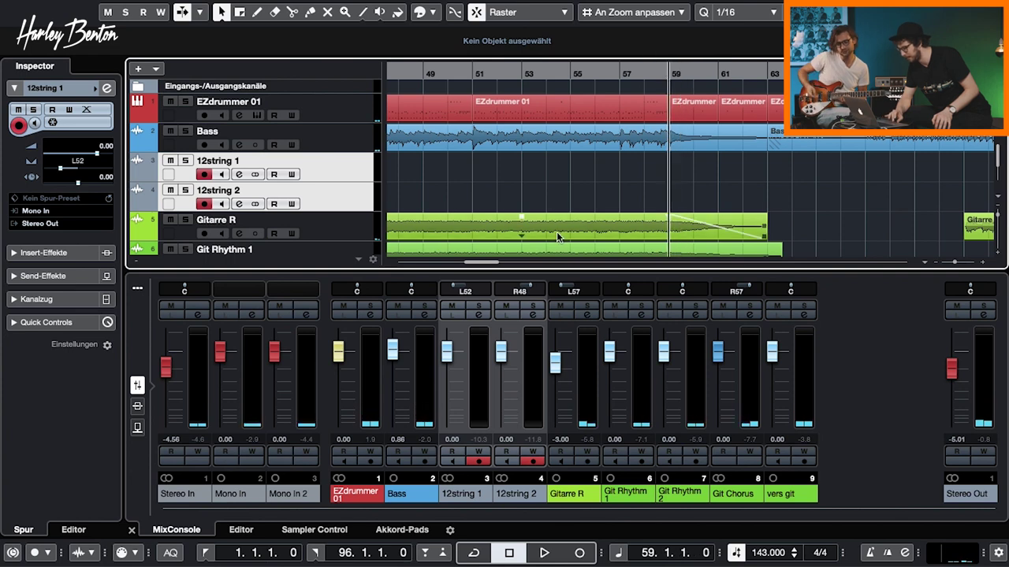
left_click(581, 554)
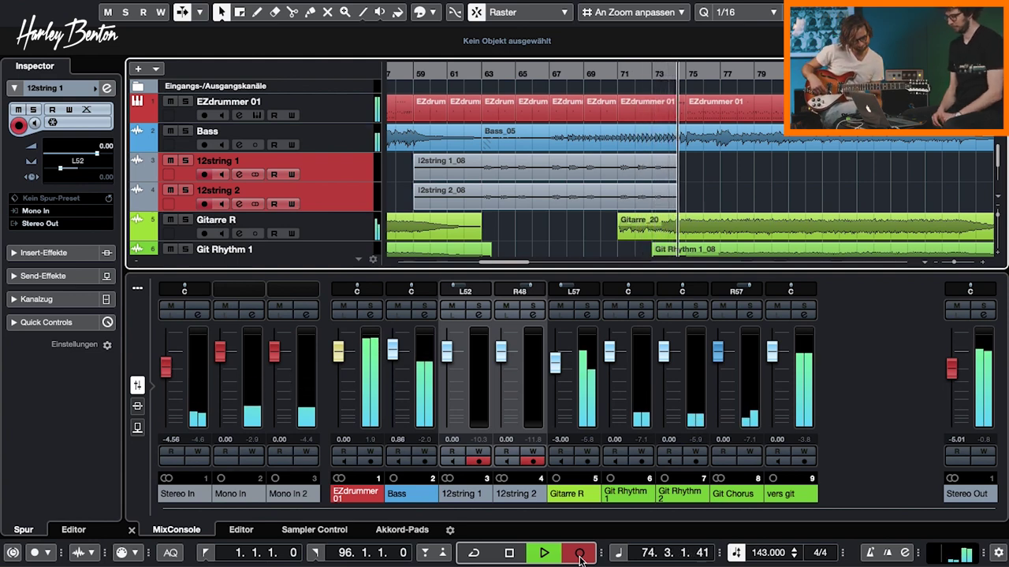
left_click(580, 554)
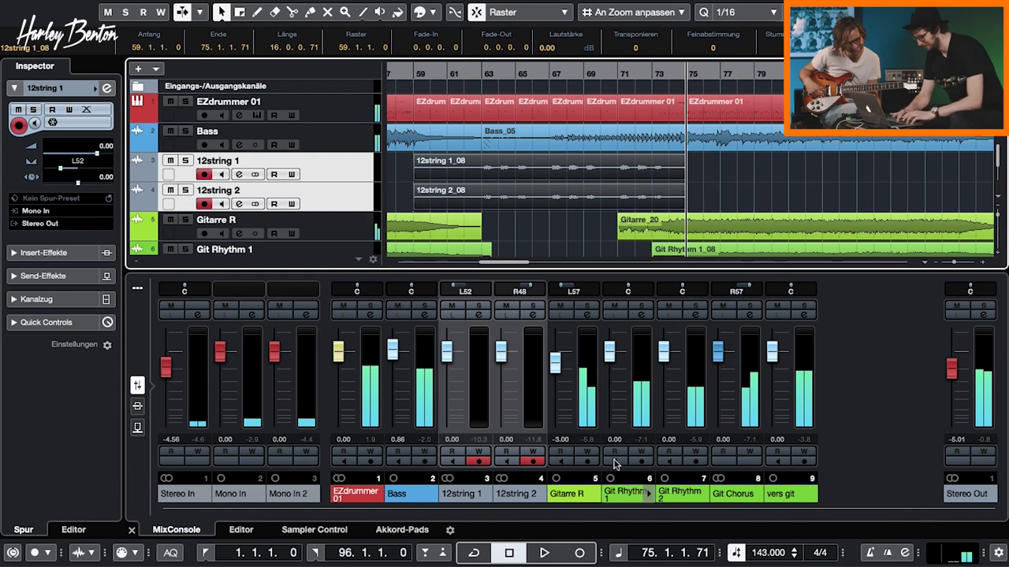
Trim both new 12string clips to end at bar 71 and re-record the ending from about bar 70 to bar 75
left_click_drag(683, 208, 617, 208)
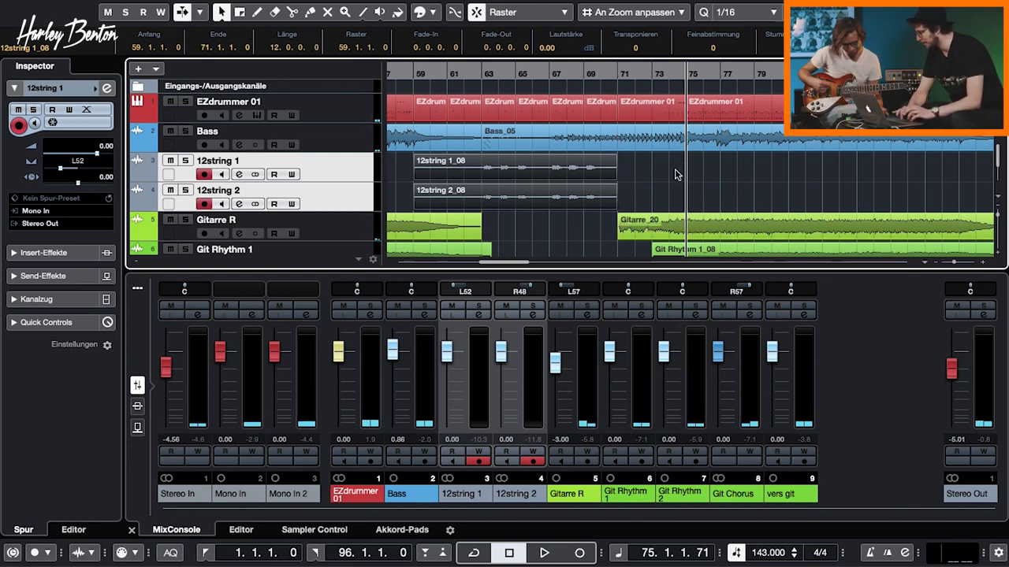
left_click(582, 73)
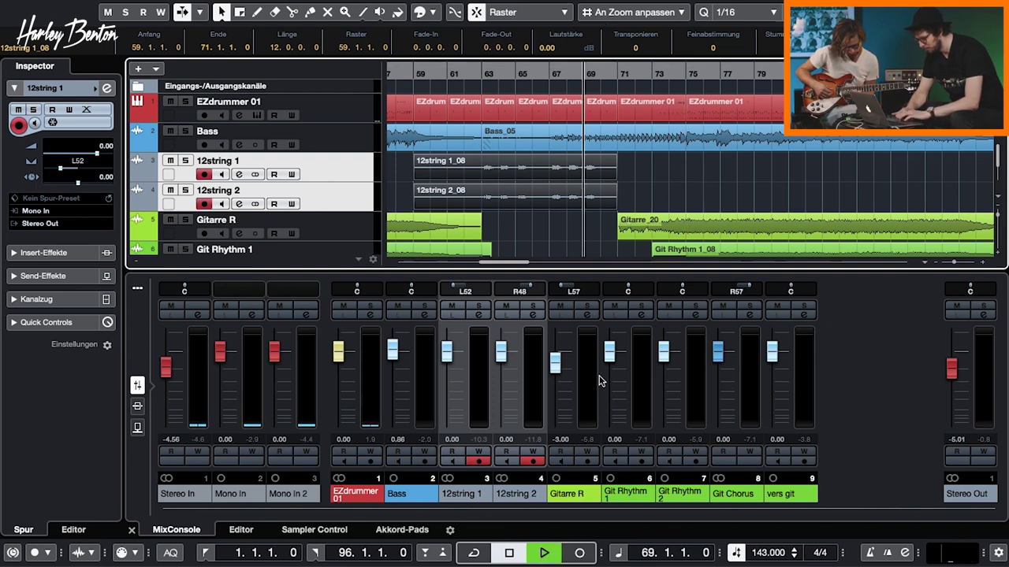
left_click(582, 554)
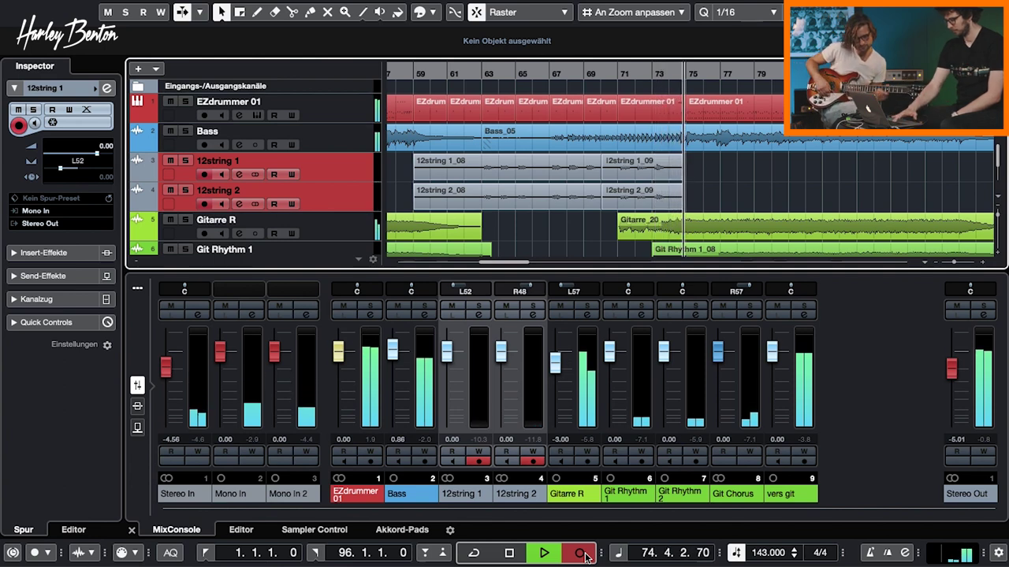
left_click(585, 555)
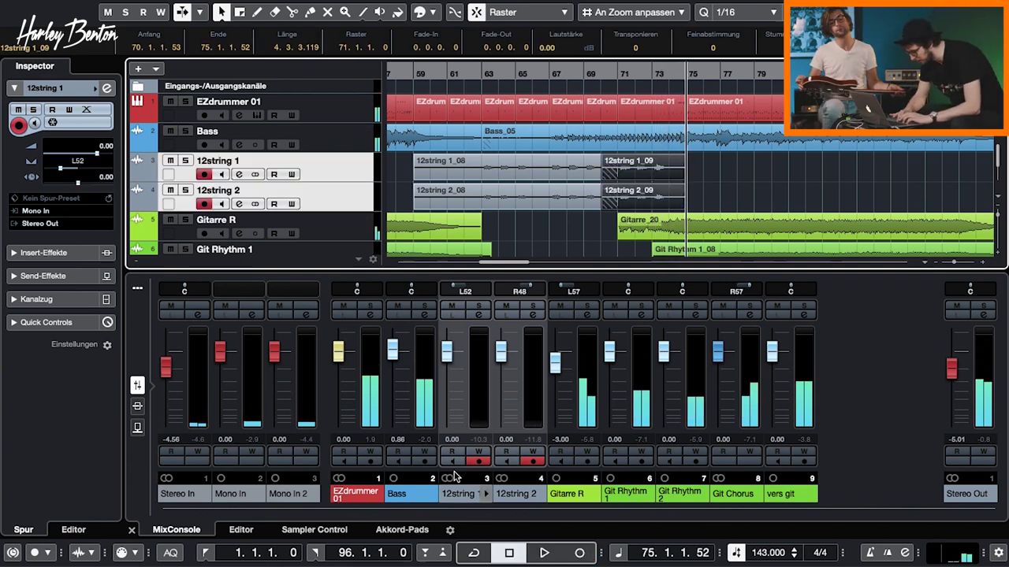
Trim the start of both re-recorded ending clips to bar 71 and add a short fade-out at their end
left_click_drag(603, 208, 620, 208)
left_click_drag(684, 160, 679, 160)
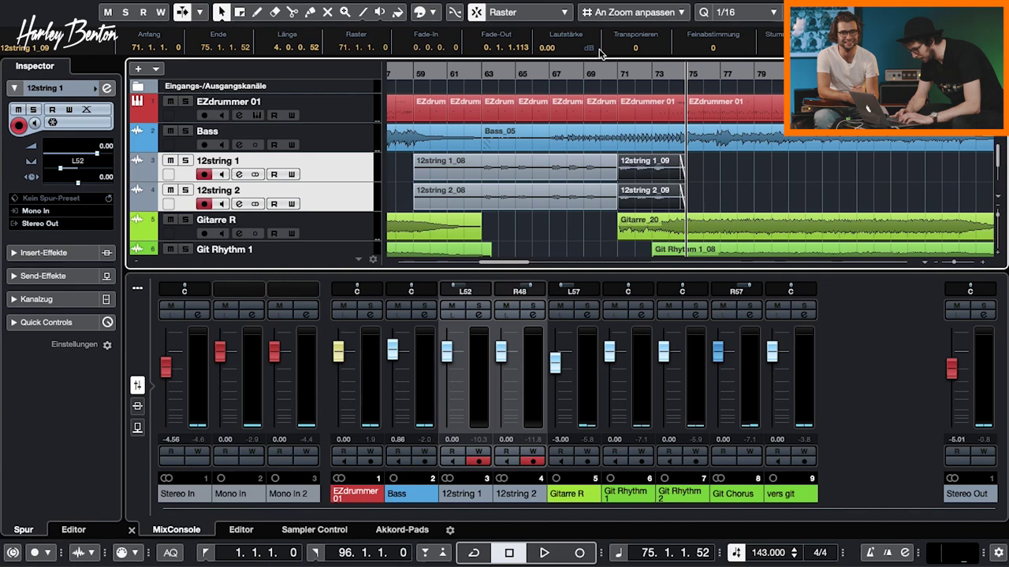
left_click_drag(612, 72, 585, 160)
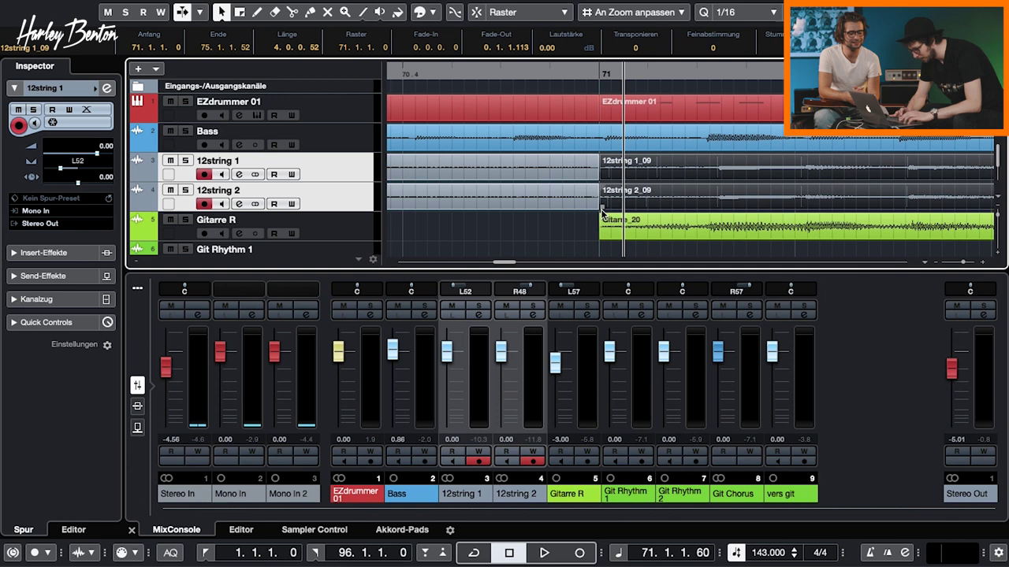
left_click_drag(600, 207, 579, 212)
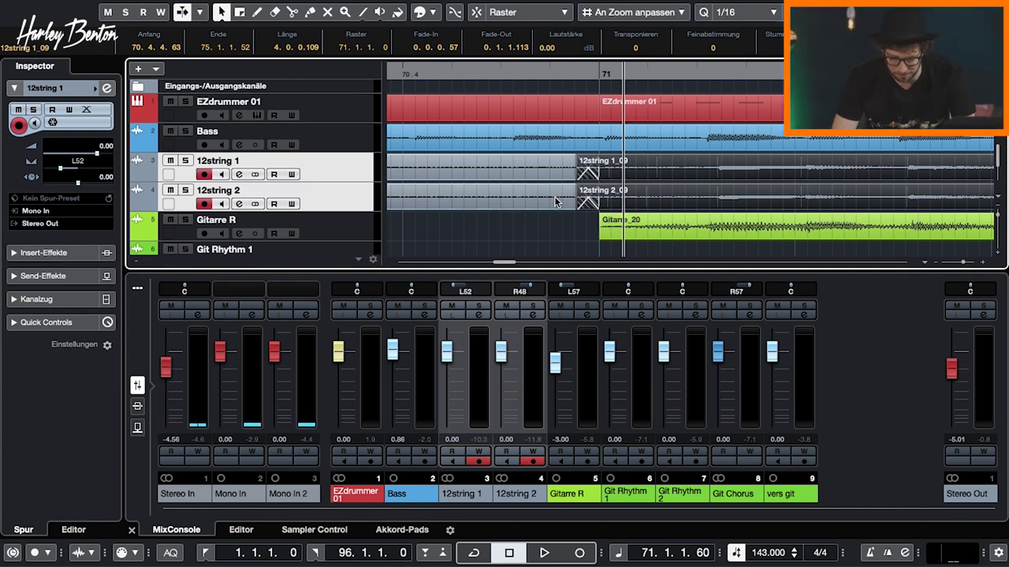
left_click_drag(578, 206, 578, 207)
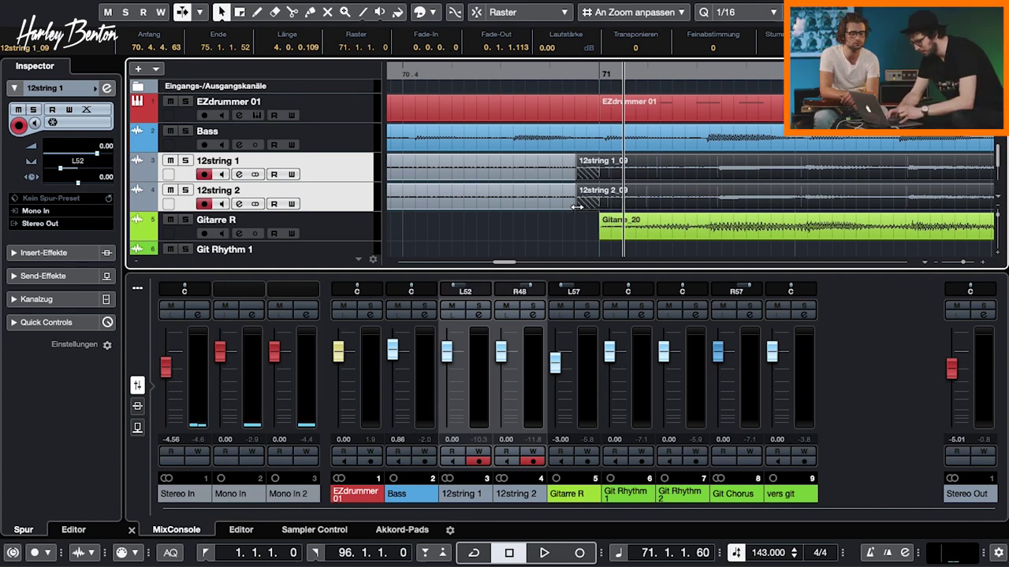
key("super+z")
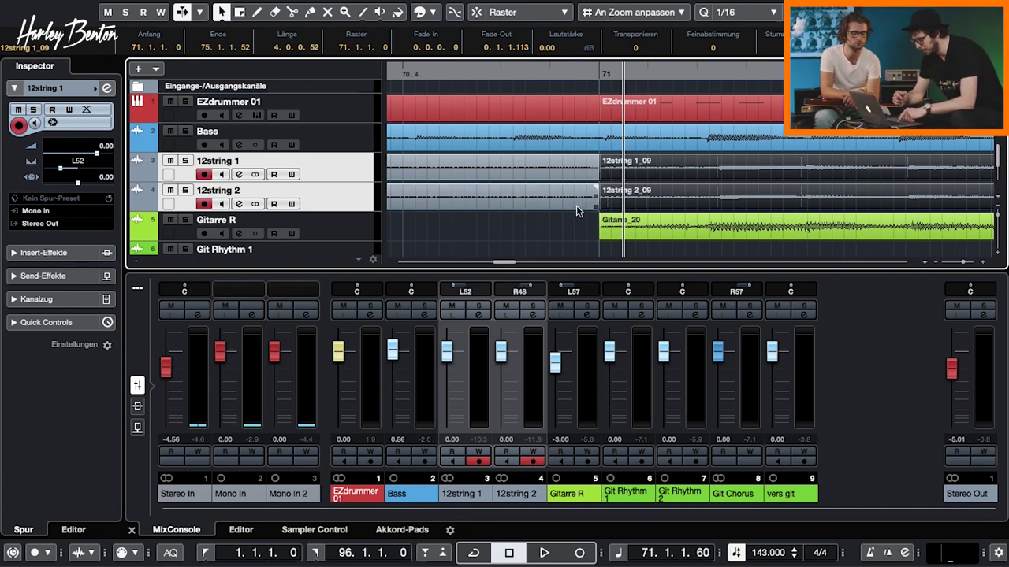
Crossfade the adjoining 12string clips at bar 71 on both tracks
key("x")
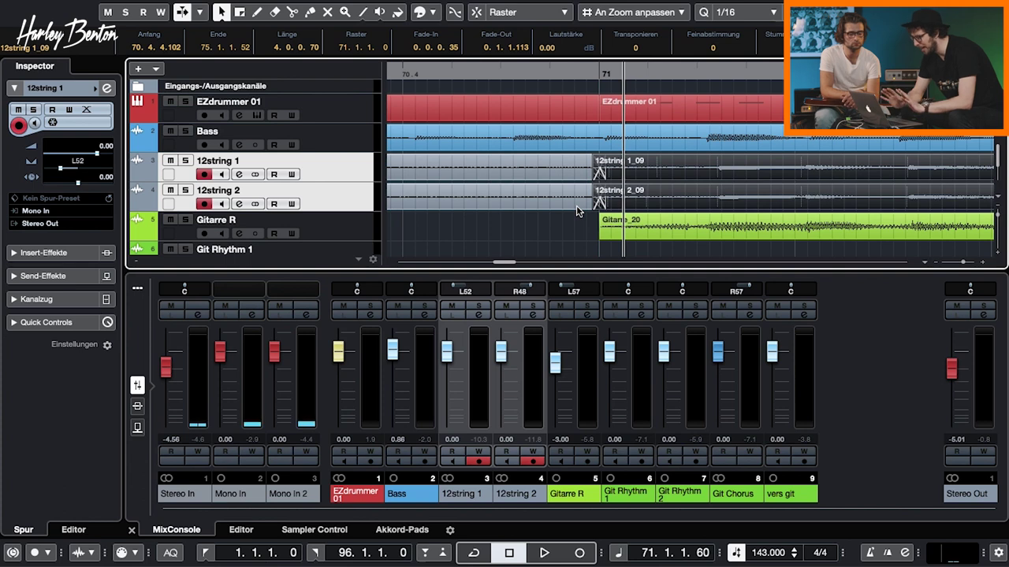